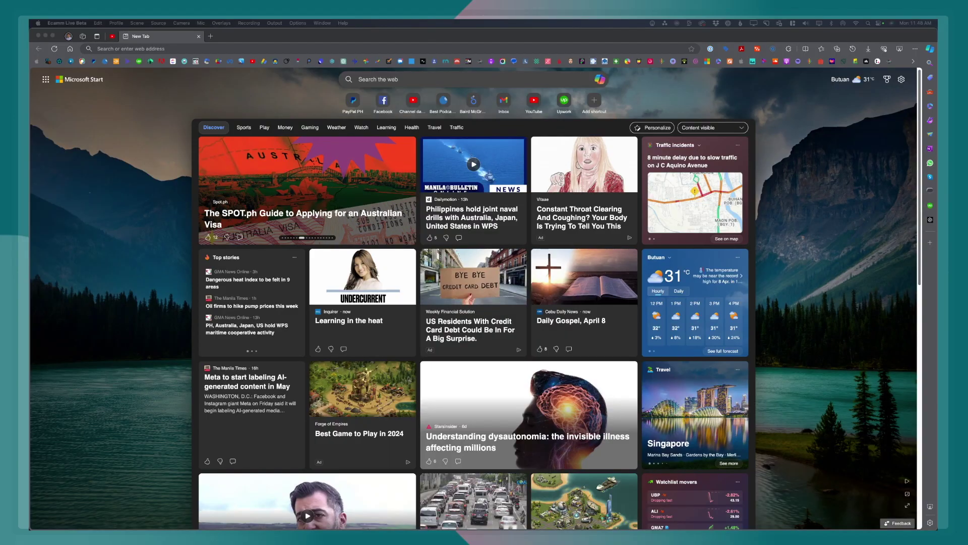
# Open the Wallet's Passwords page from the profile settings, showing the saved sec.gov.ph entry.
pyautogui.click(126, 258)
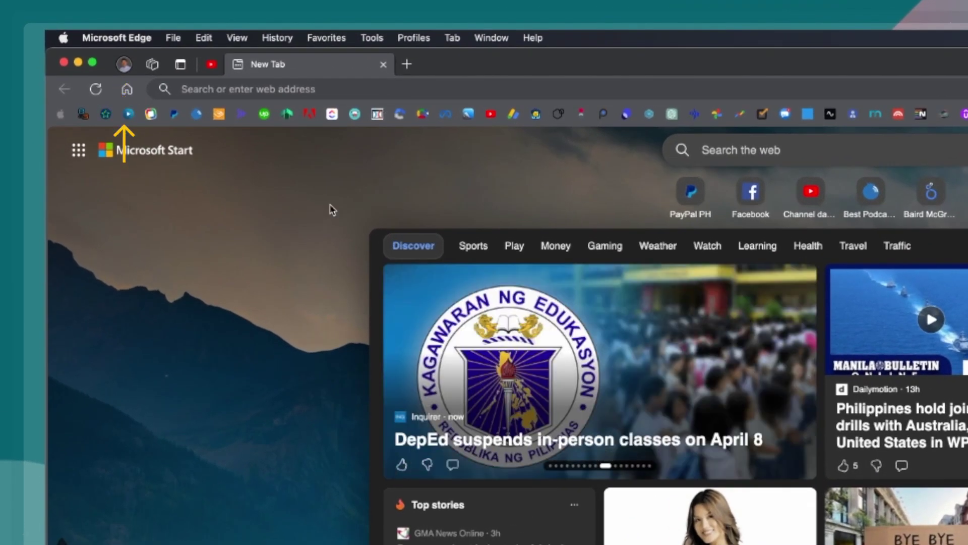
pyautogui.click(125, 66)
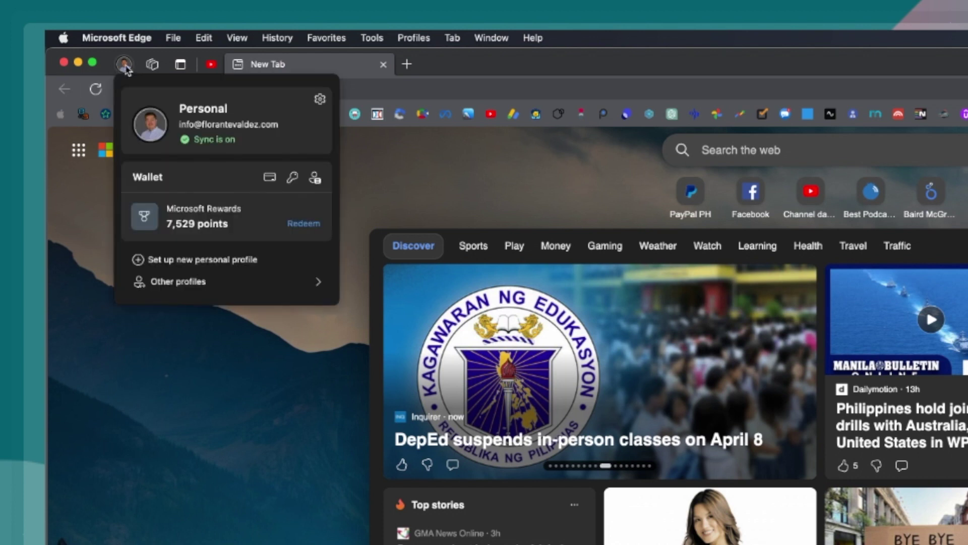
pyautogui.click(320, 100)
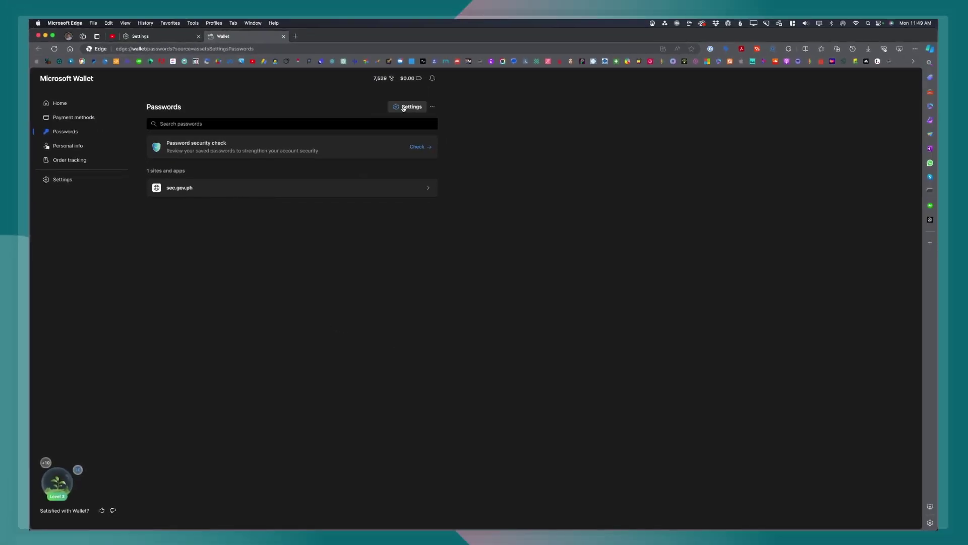
# Show the Wallet password settings and reveal that the 1Password extension controls Offer to save passwords.
pyautogui.click(403, 107)
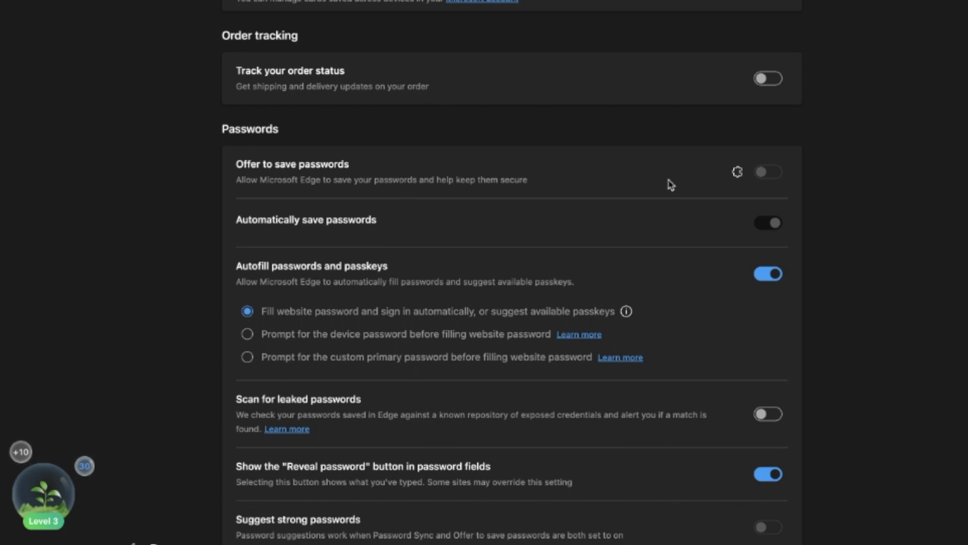
pyautogui.moveTo(742, 174)
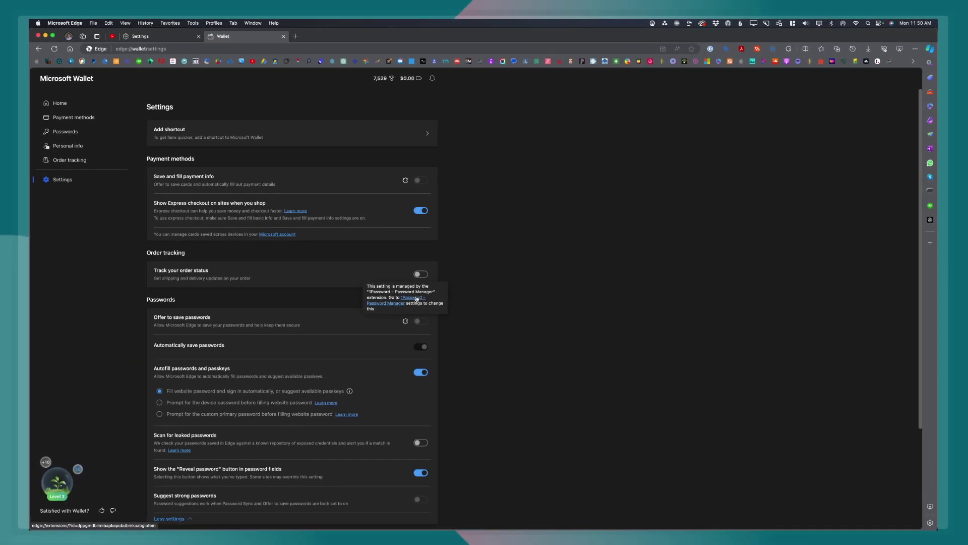
# Turn off the 1Password – Password Manager extension and go back to the Wallet settings tab.
pyautogui.click(417, 299)
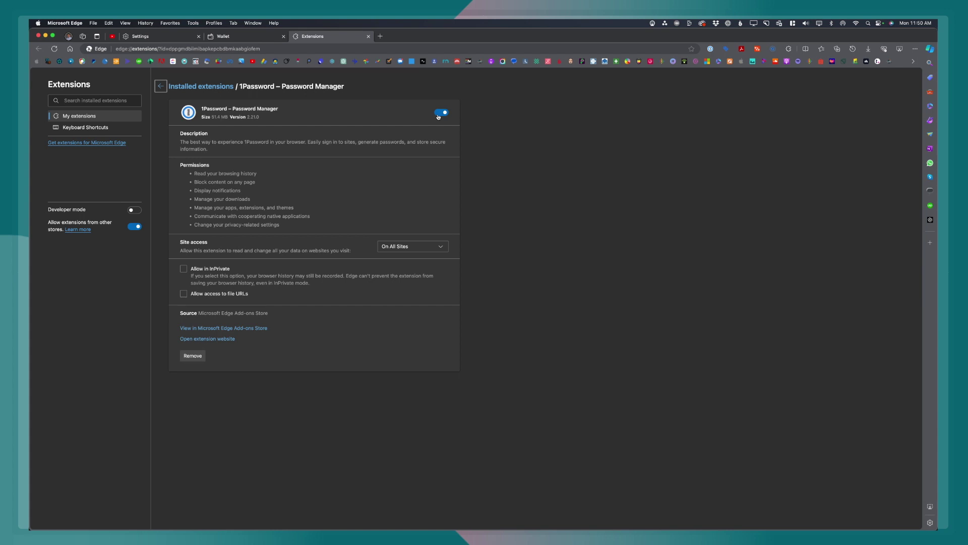
pyautogui.click(439, 114)
pyautogui.click(245, 37)
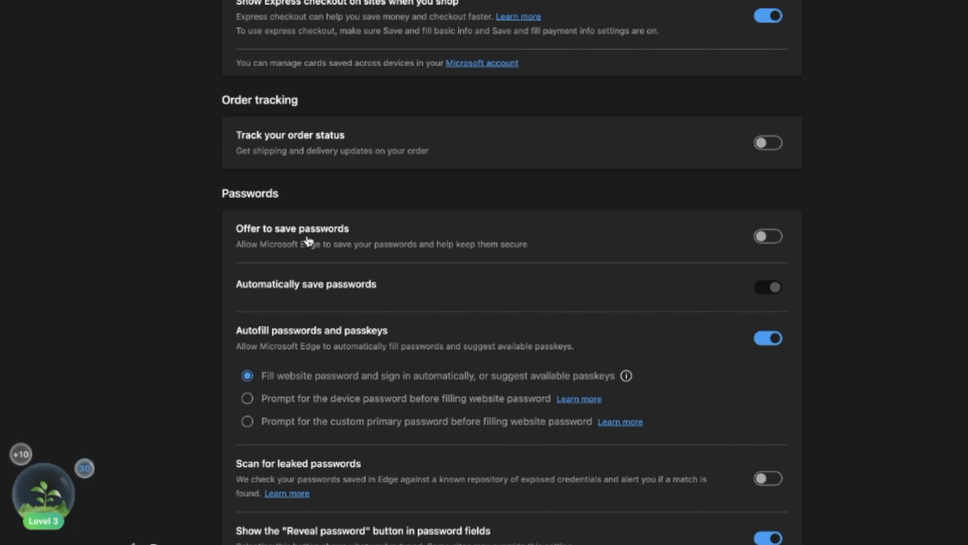
# Switch on Offer to save passwords and Scan for leaked passwords in Wallet settings.
pyautogui.click(777, 241)
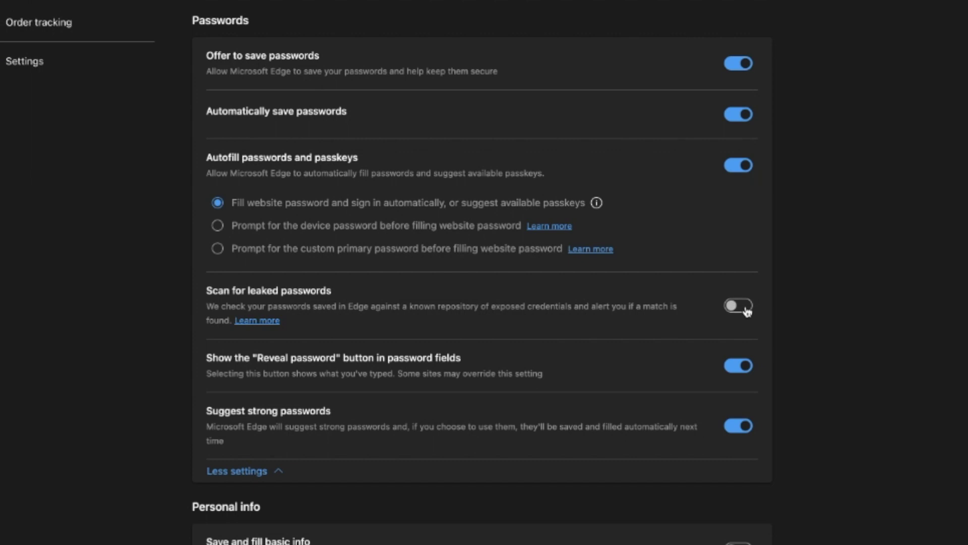
pyautogui.click(746, 308)
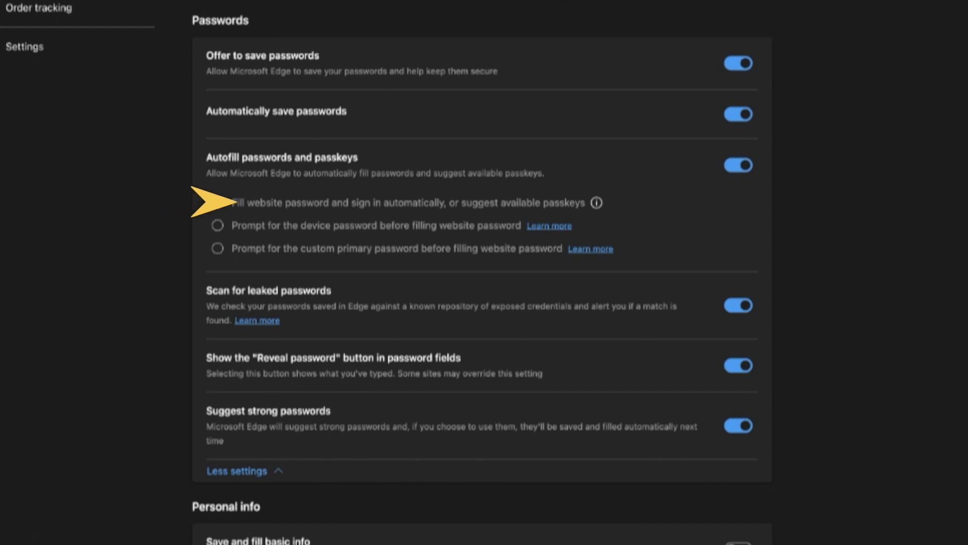
# Require the device password before autofilling passwords, set to Always ask permission.
pyautogui.click(218, 226)
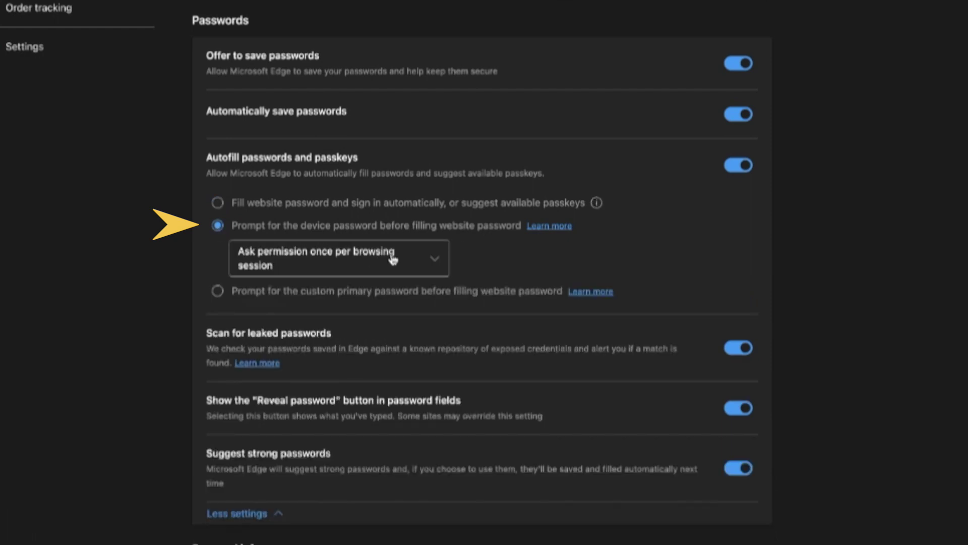
pyautogui.click(418, 262)
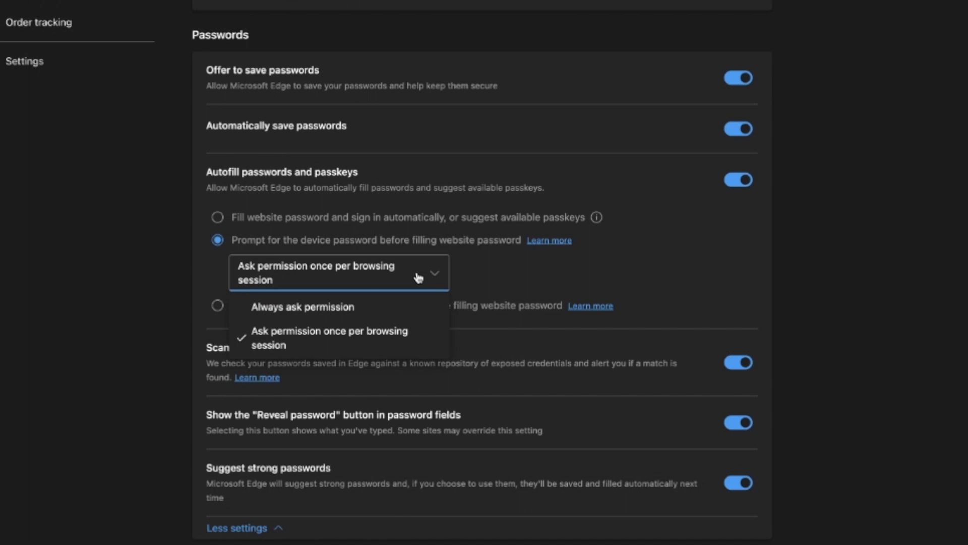
pyautogui.click(359, 308)
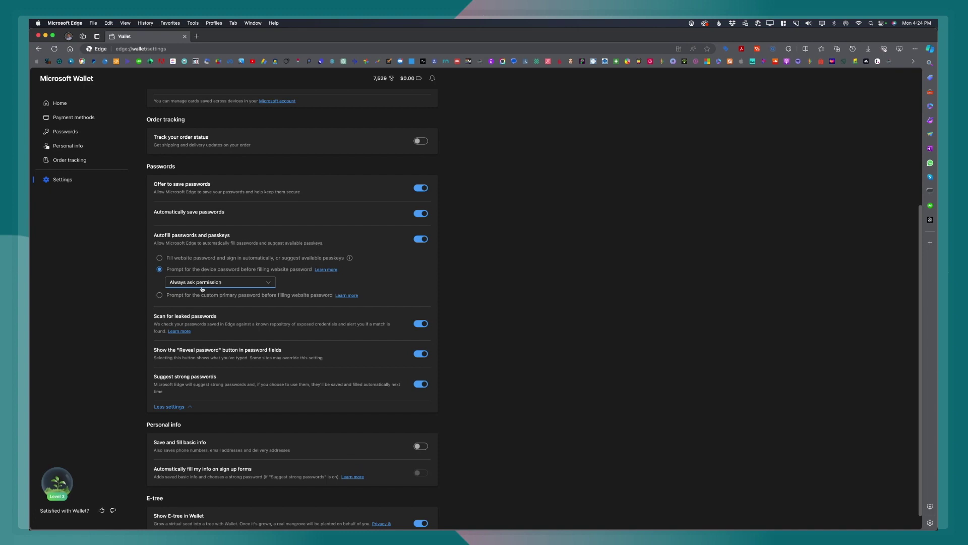
# Choose a custom primary password, entering the new password and its confirmation.
pyautogui.click(159, 295)
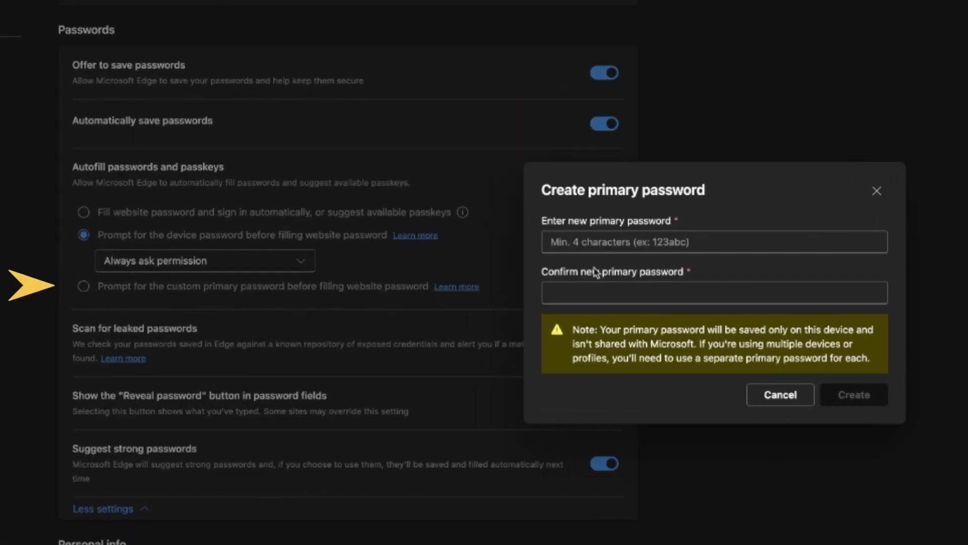
pyautogui.click(625, 243)
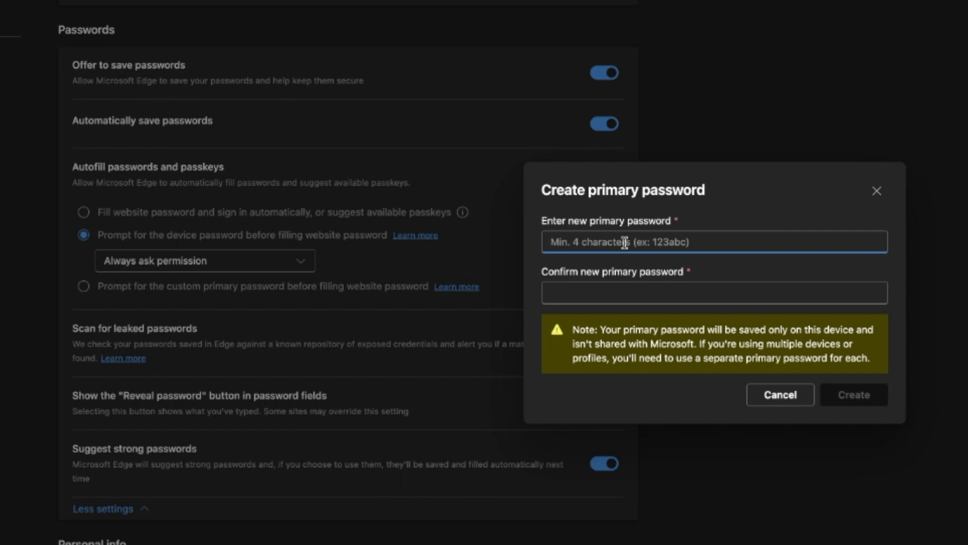
pyautogui.write('123')
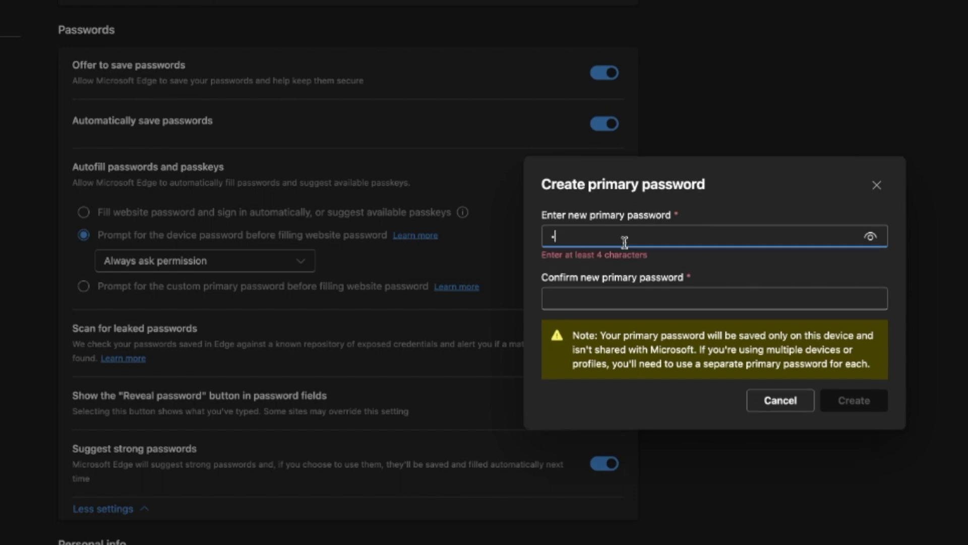
pyautogui.write('456')
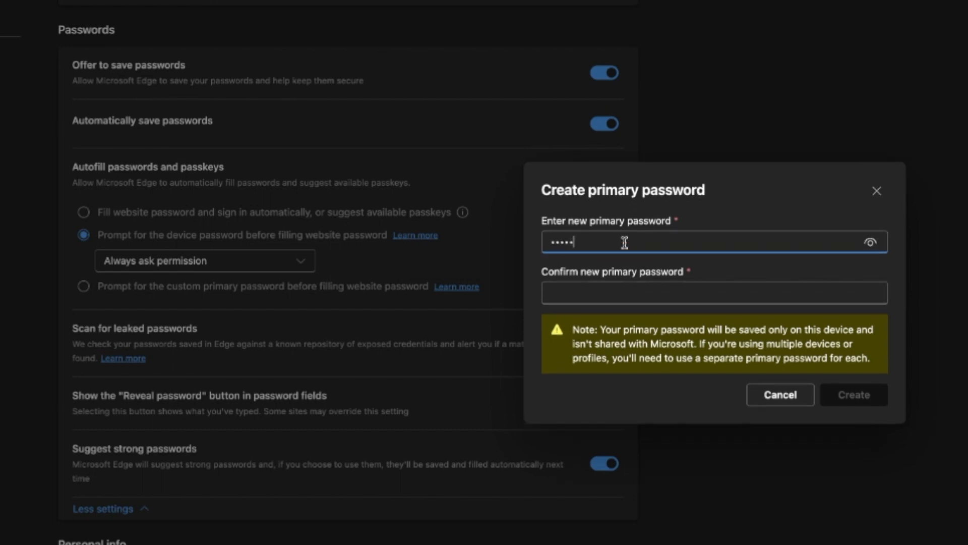
pyautogui.write('78901')
pyautogui.press('Tab')
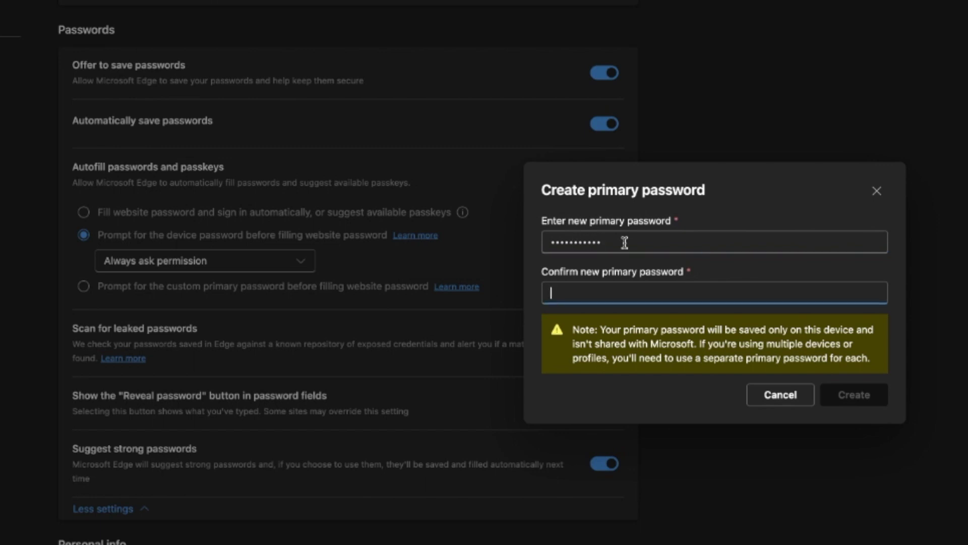
pyautogui.write('123456789')
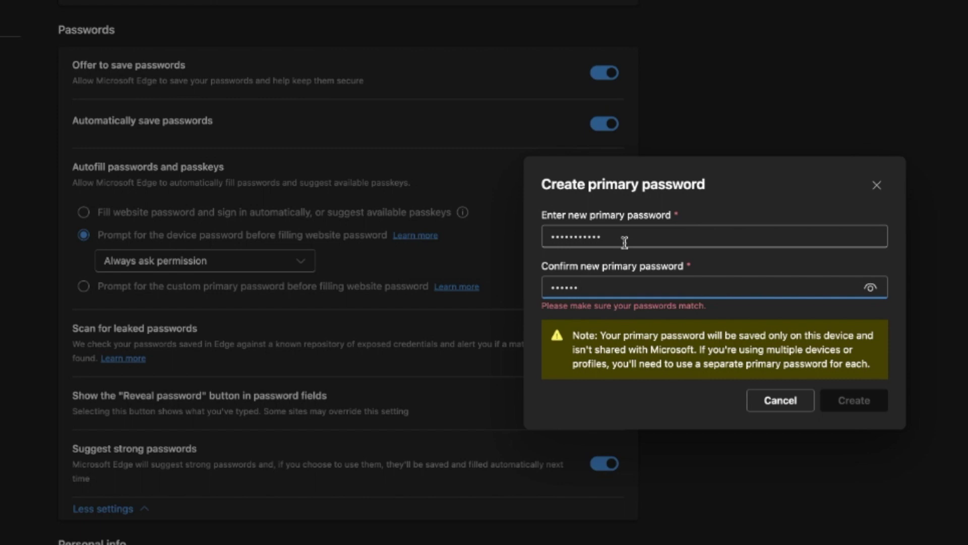
pyautogui.write('01')
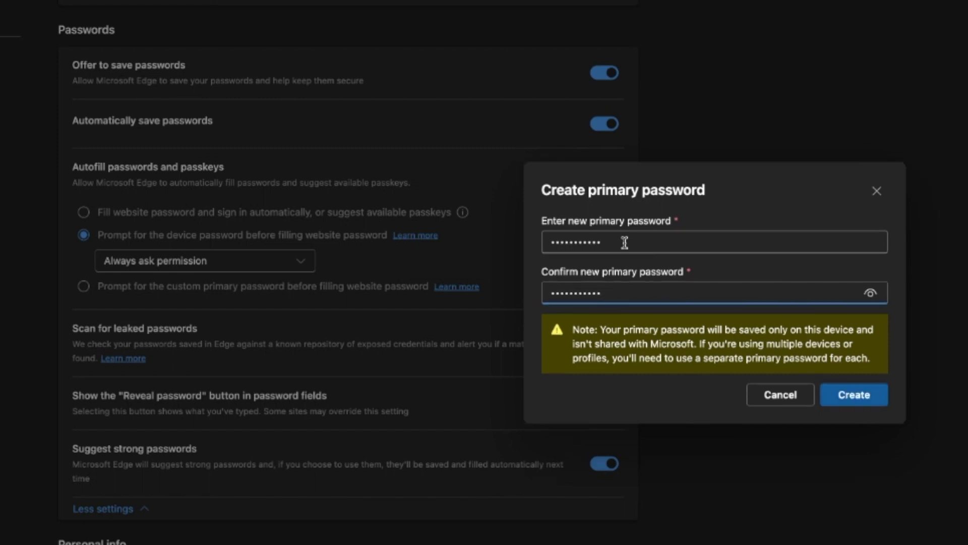
# Create the primary password, then fill in the account e-mail on the Social Champ login page.
pyautogui.click(854, 394)
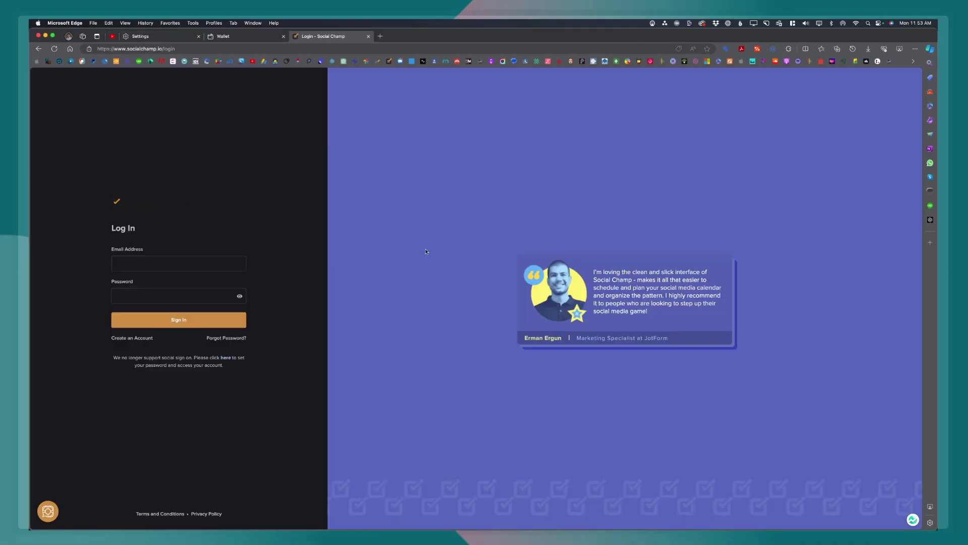
pyautogui.click(176, 267)
pyautogui.click(175, 263)
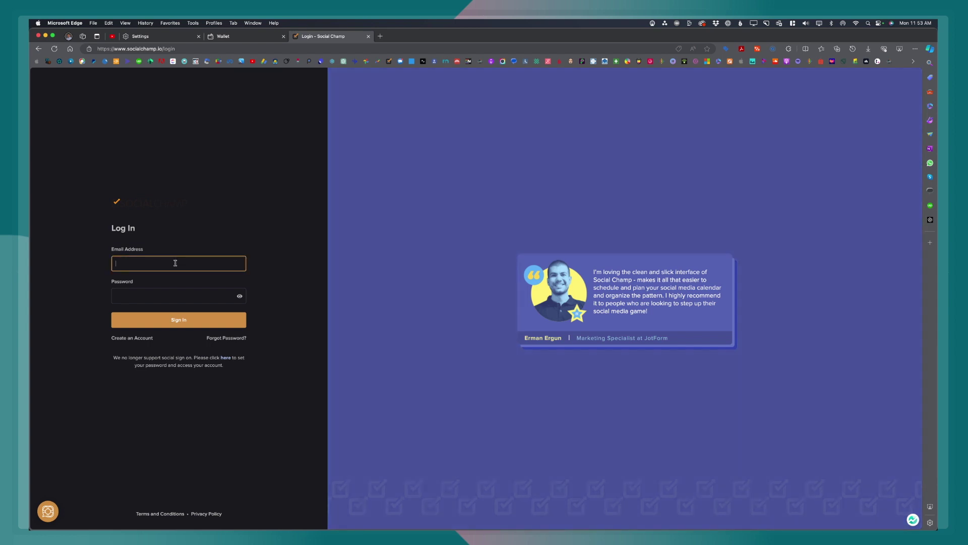
pyautogui.press('super+shift+space')
# Paste the password into the login form, view this site's saved password, and open Manage Passwords.
pyautogui.click(129, 296)
pyautogui.press('super+v')
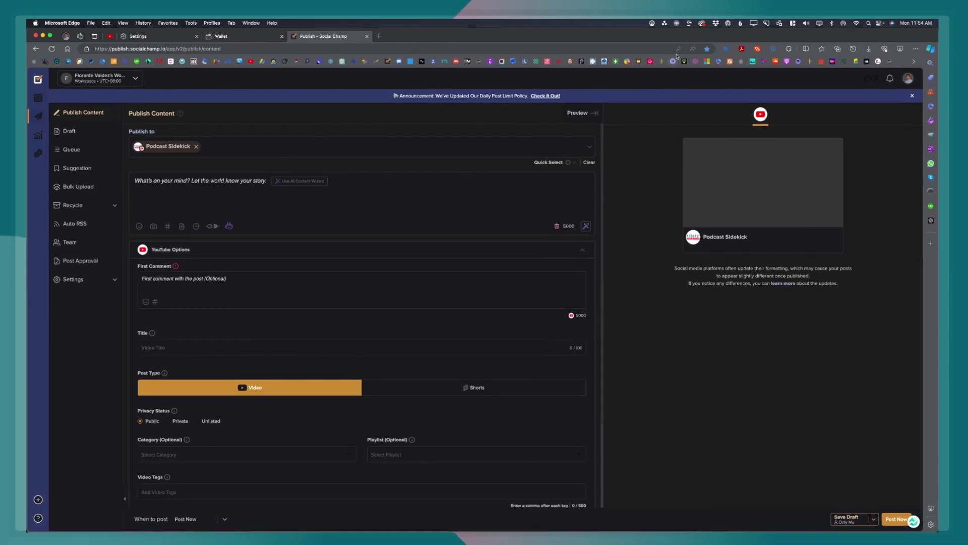
pyautogui.click(678, 50)
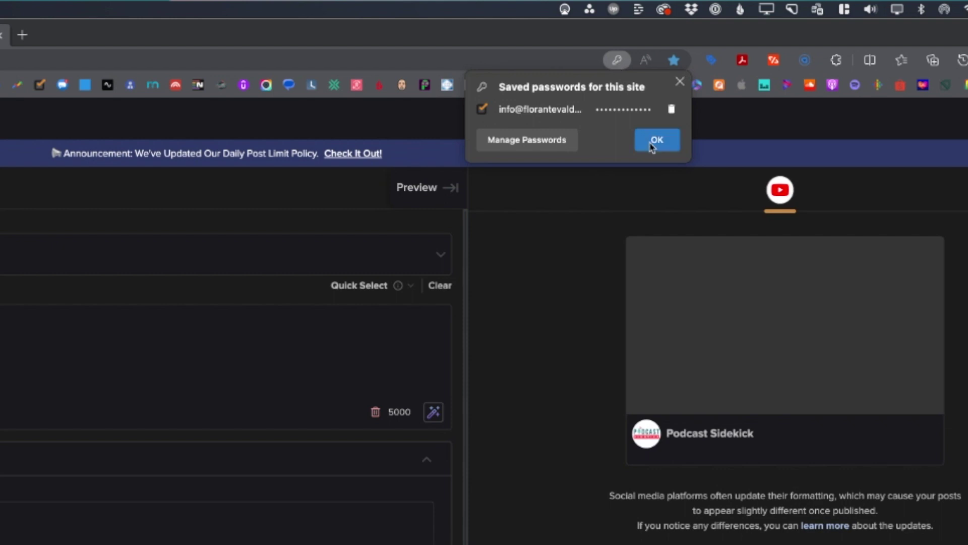
pyautogui.click(570, 143)
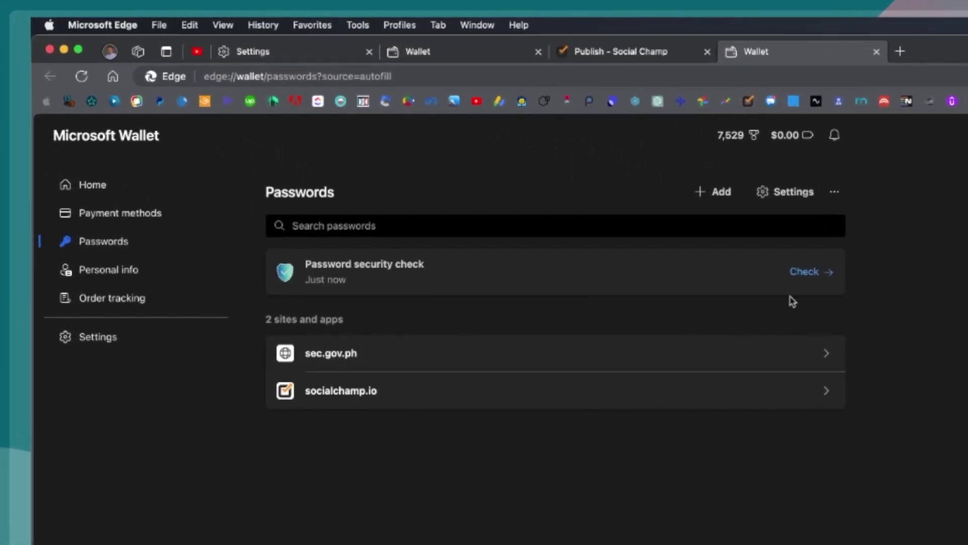
# Run the password security check and review the Reused, Weak and Leaked results.
pyautogui.click(793, 264)
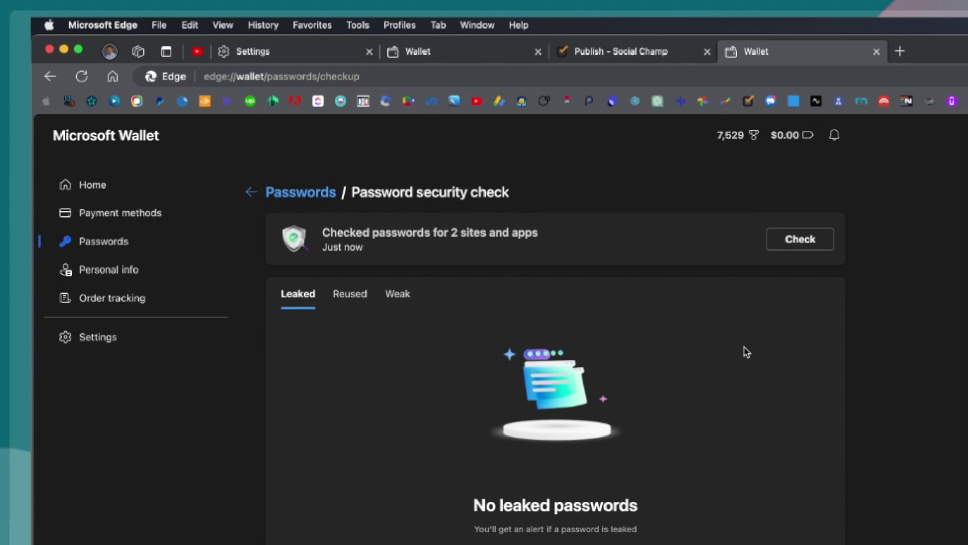
pyautogui.click(354, 301)
pyautogui.click(396, 296)
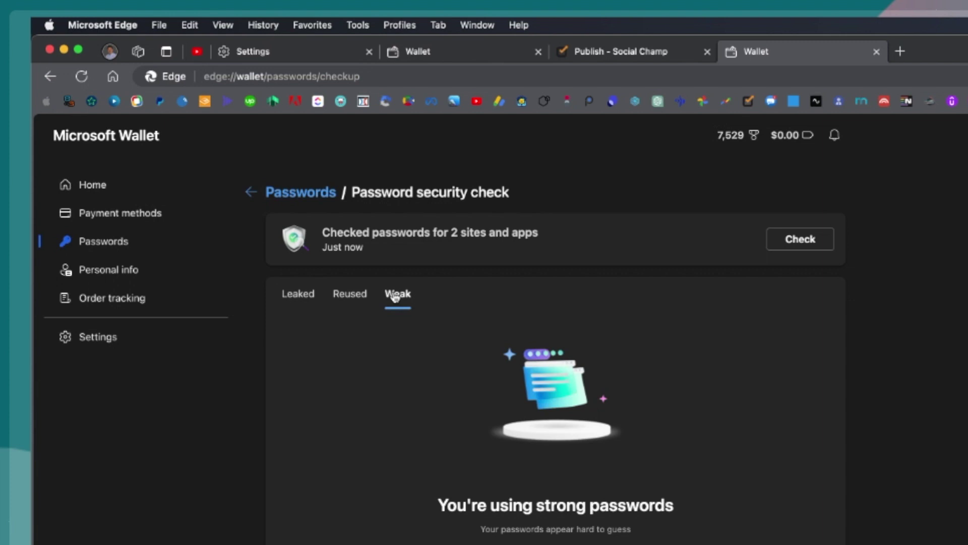
pyautogui.click(303, 298)
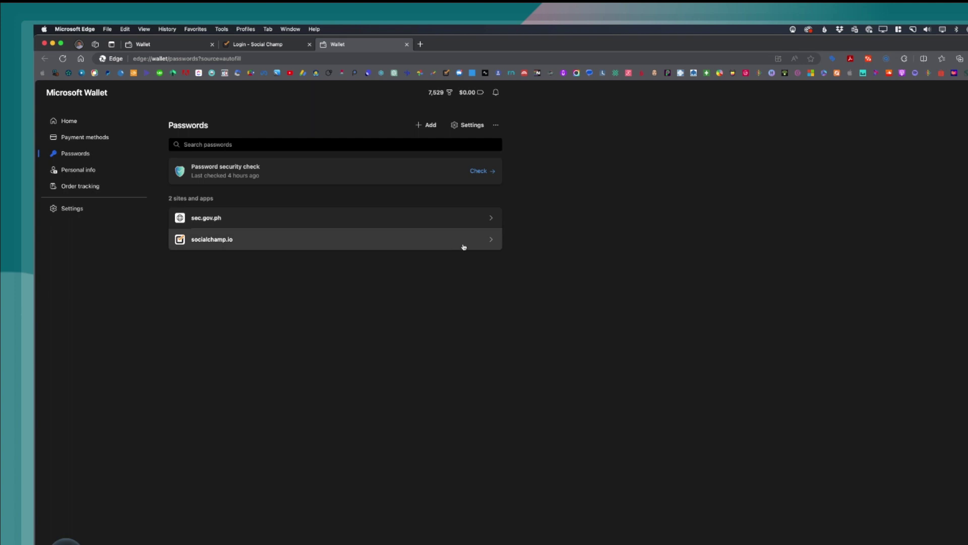
# Open the saved socialchamp.io entry, verifying with the system password.
pyautogui.click(464, 246)
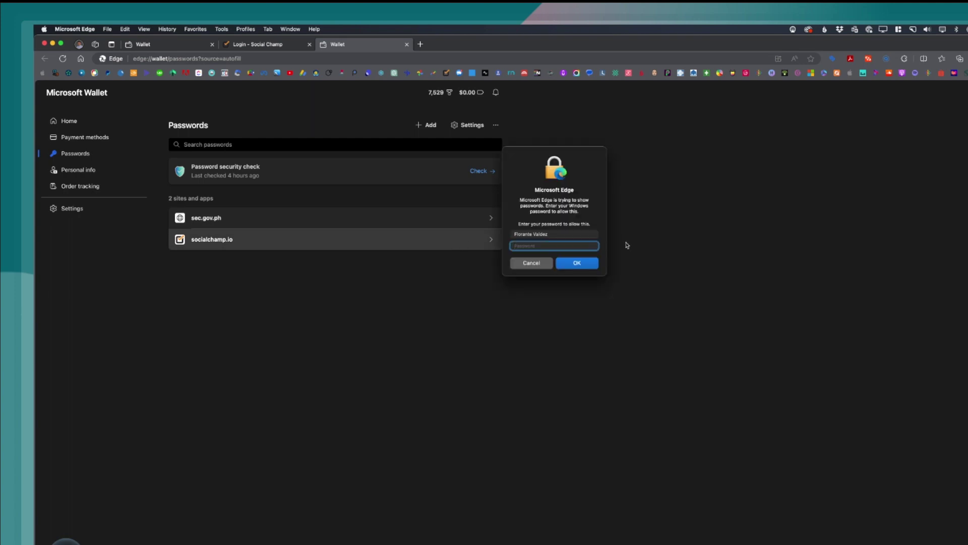
pyautogui.write('********')
pyautogui.press('Return')
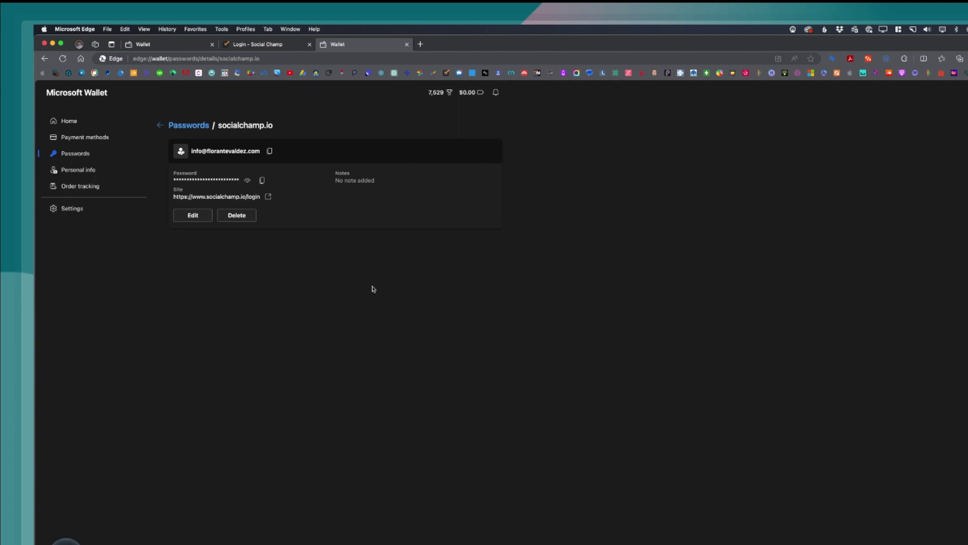
# Edit the entry's category to Social Media and save the change.
pyautogui.click(197, 219)
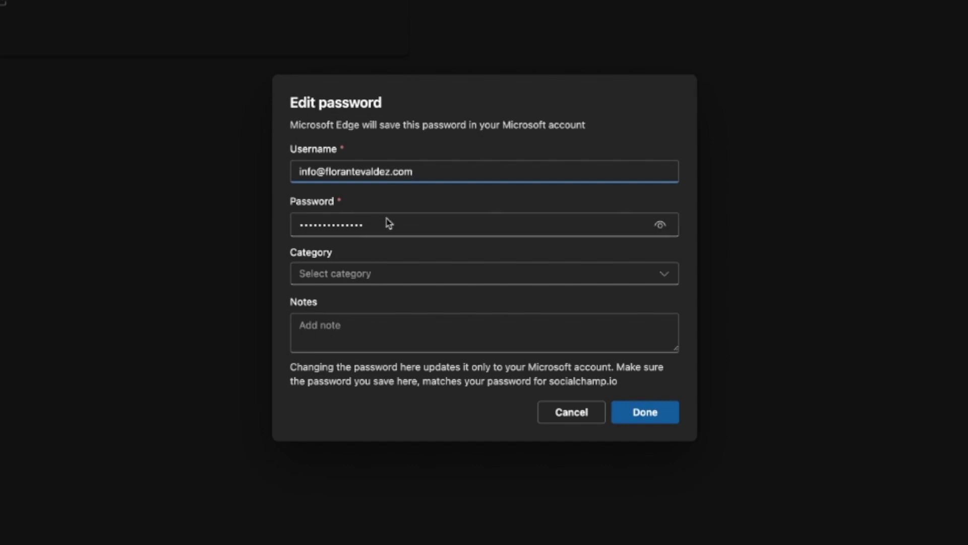
pyautogui.click(392, 282)
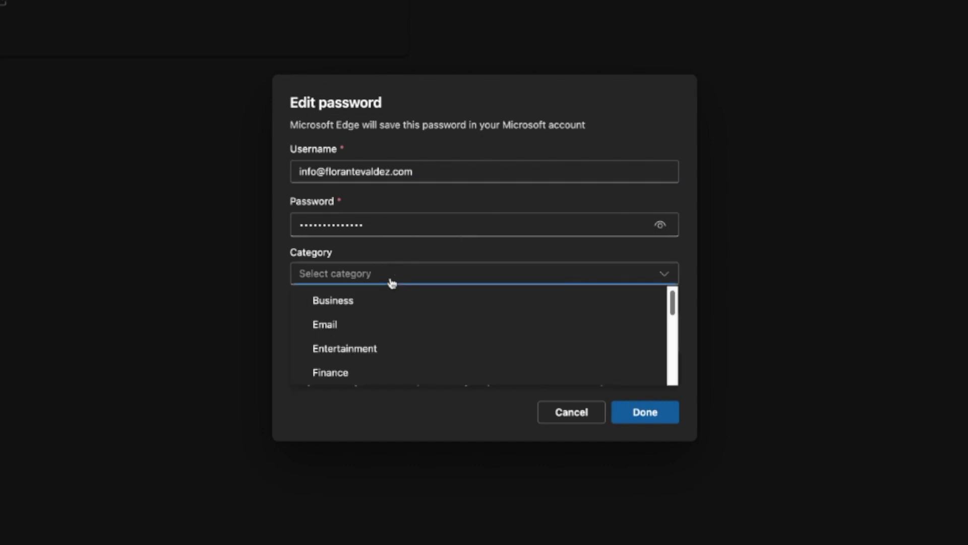
pyautogui.scroll(-5, 445, 353)
pyautogui.click(390, 361)
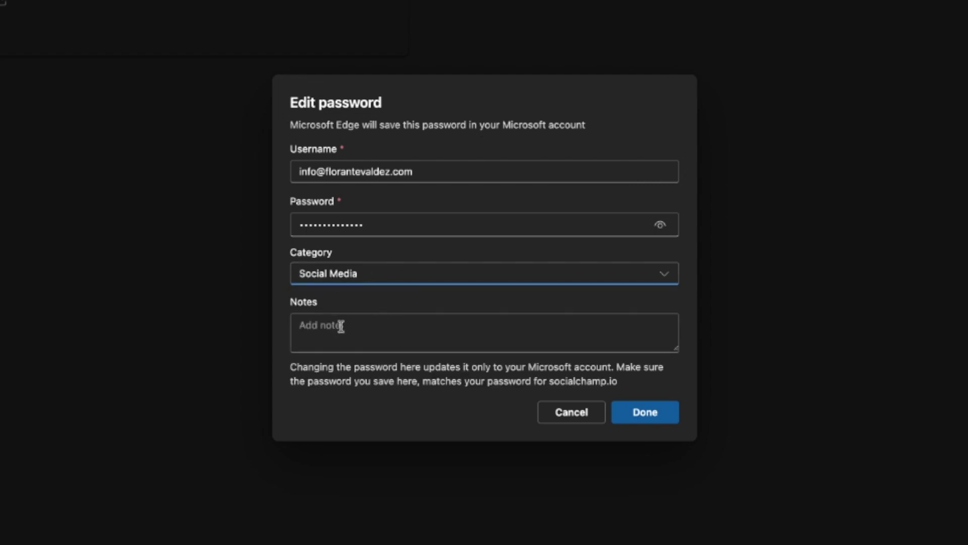
pyautogui.click(644, 415)
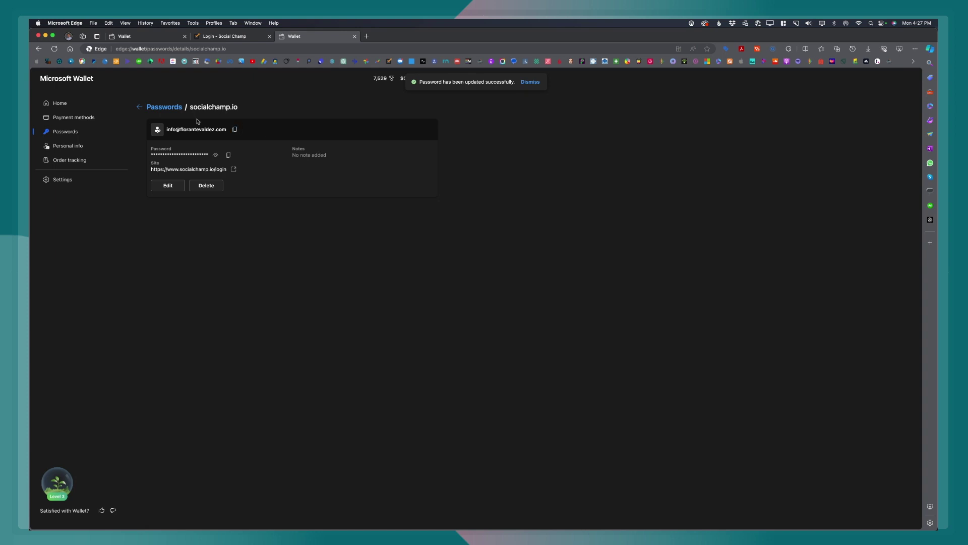
# Go back to the Passwords list showing sec.gov.ph and socialchamp.io, and dismiss the 'Password updated' notice.
pyautogui.click(177, 107)
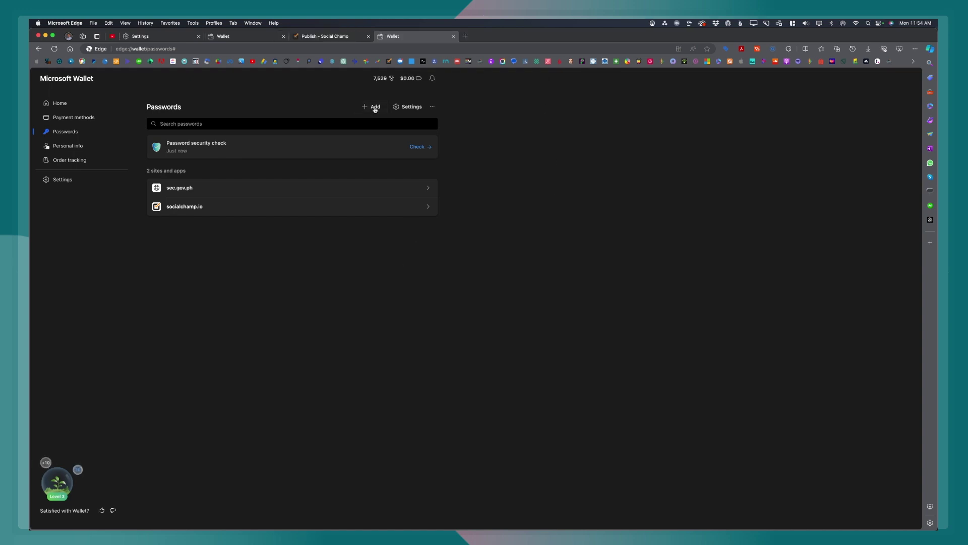
pyautogui.click(376, 108)
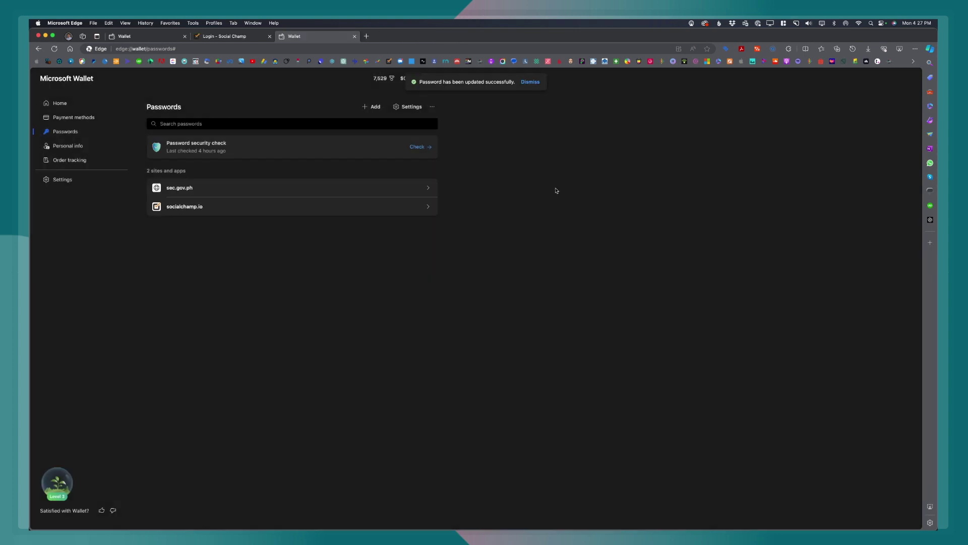
pyautogui.click(531, 83)
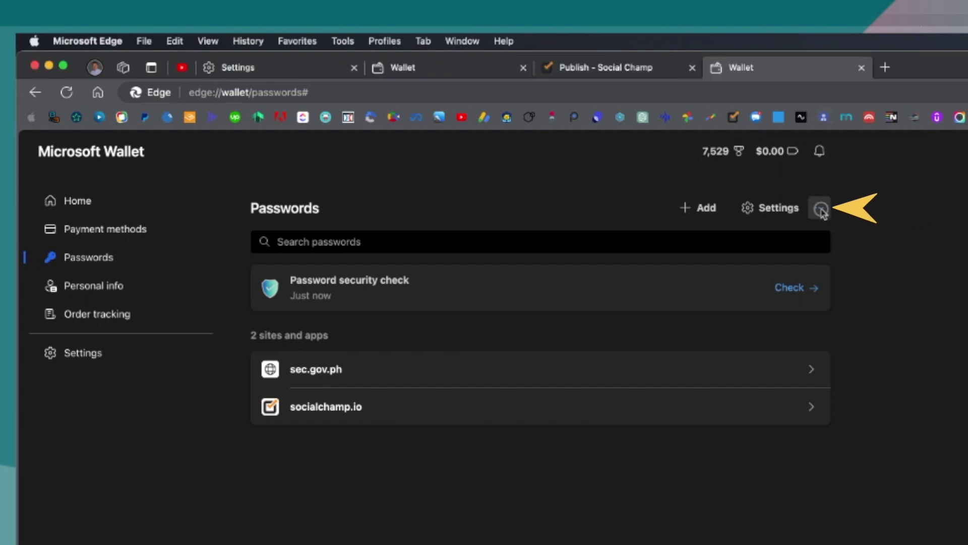
# Open Import passwords from the extra options menu and browse the Import from sources, starting with Google Chrome.
pyautogui.click(819, 208)
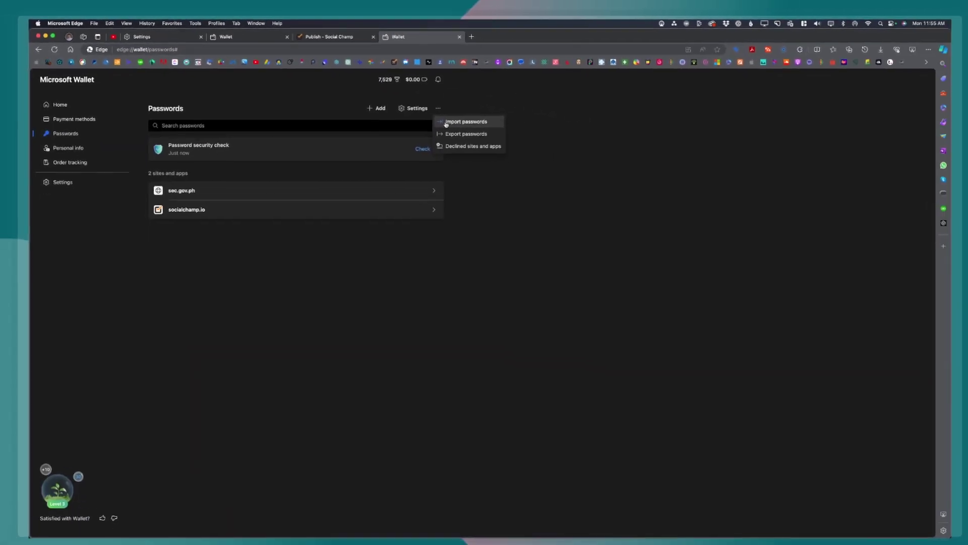
pyautogui.click(836, 239)
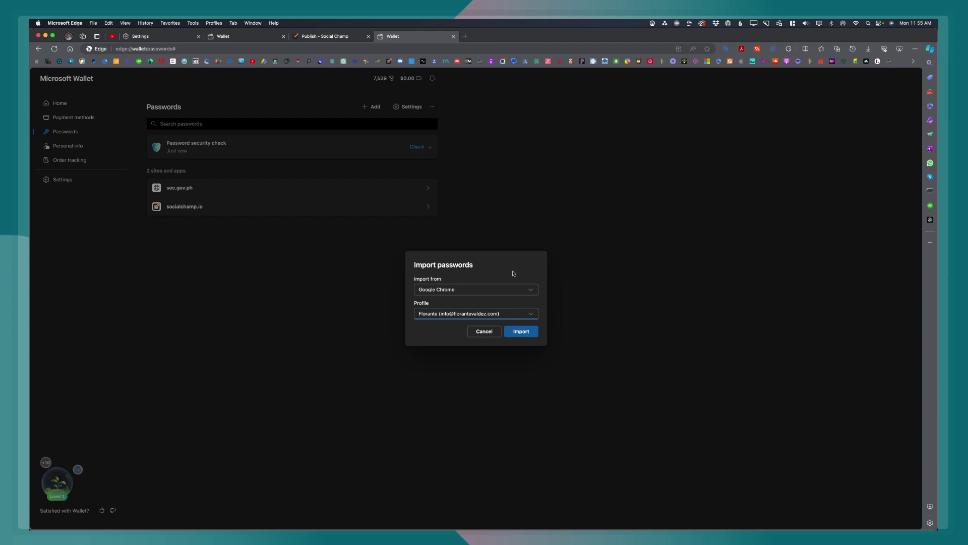
pyautogui.click(524, 292)
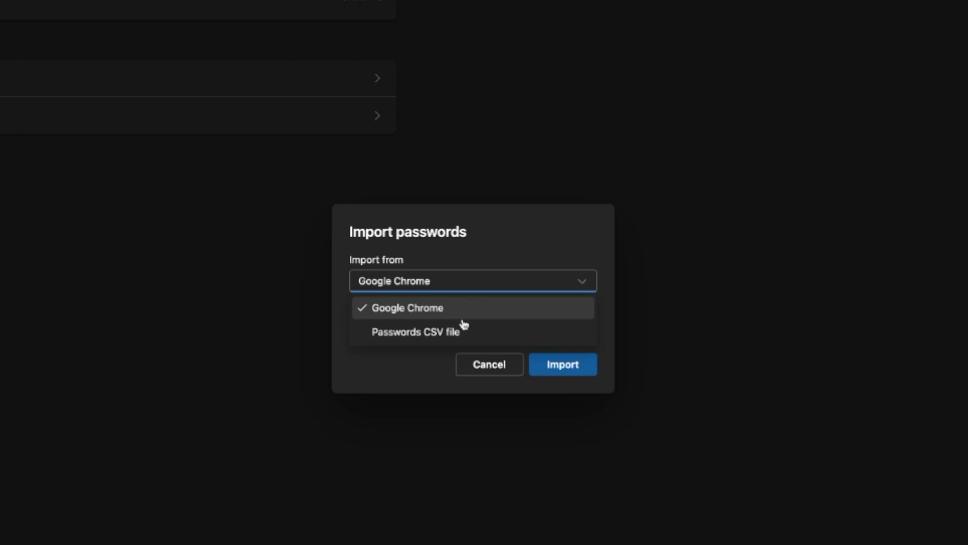
pyautogui.click(389, 374)
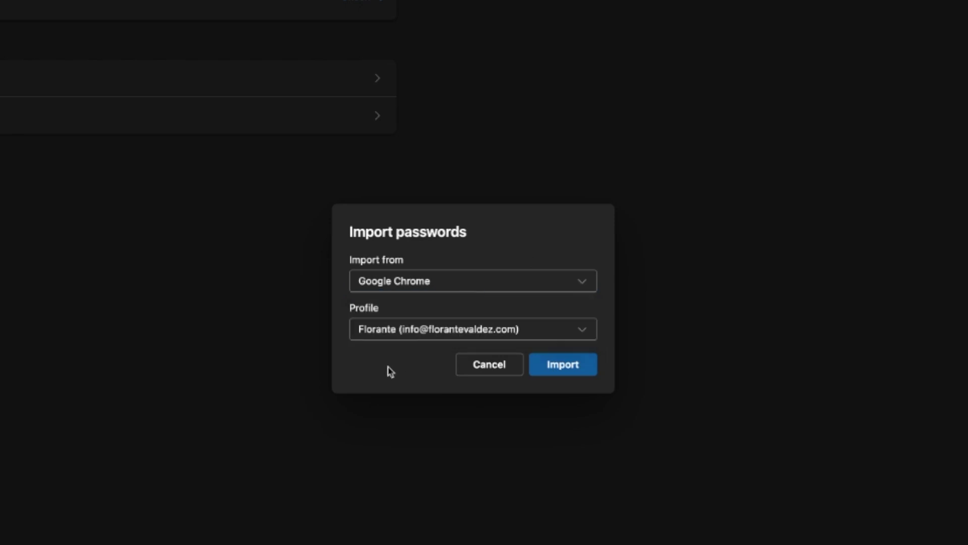
pyautogui.click(569, 289)
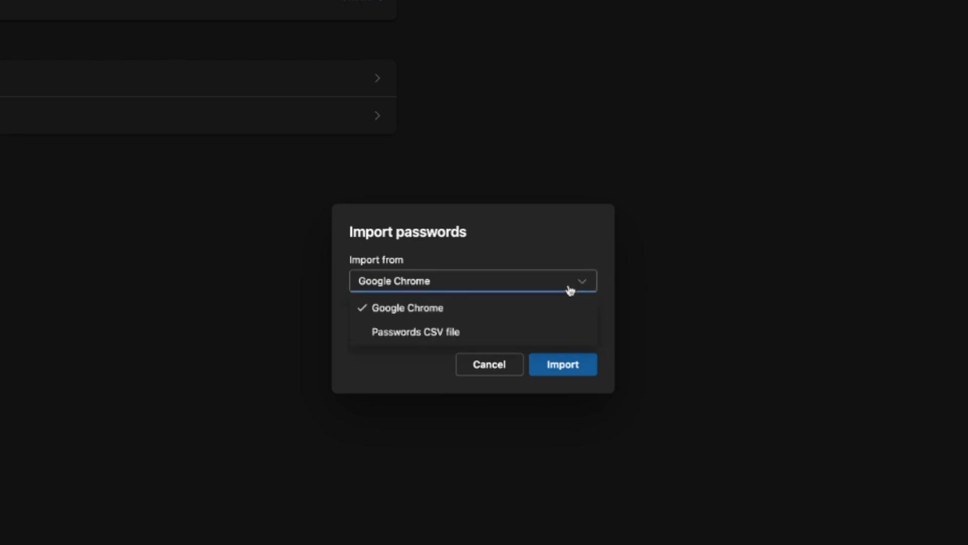